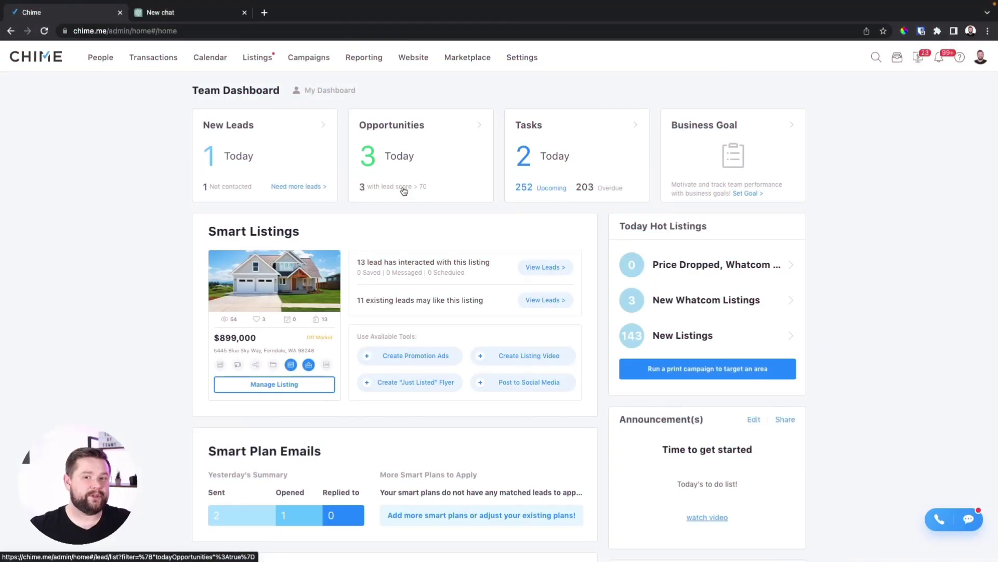
Start a new General Blog with the AI Blog Assistant in the website CMS
left_click(414, 57)
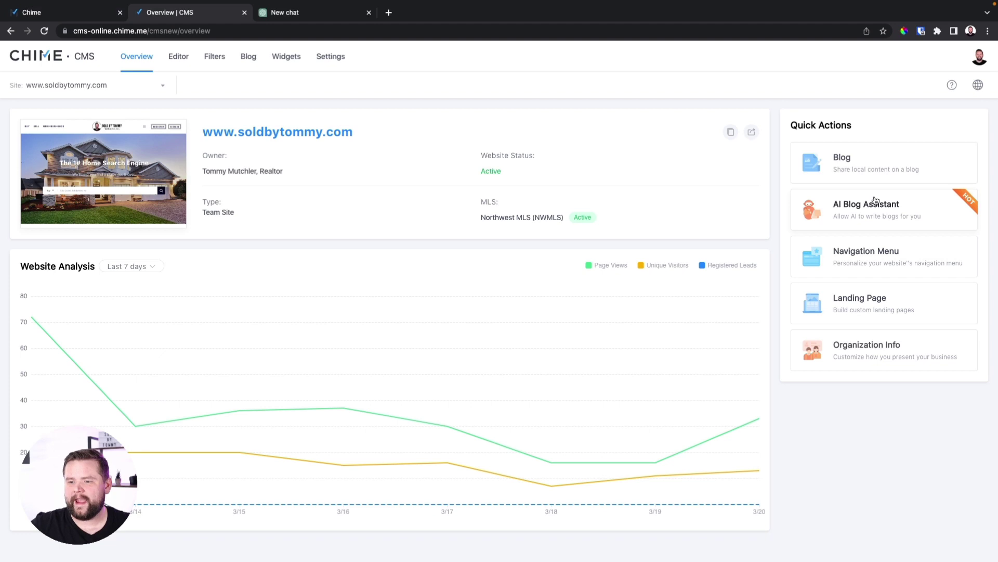
left_click(895, 209)
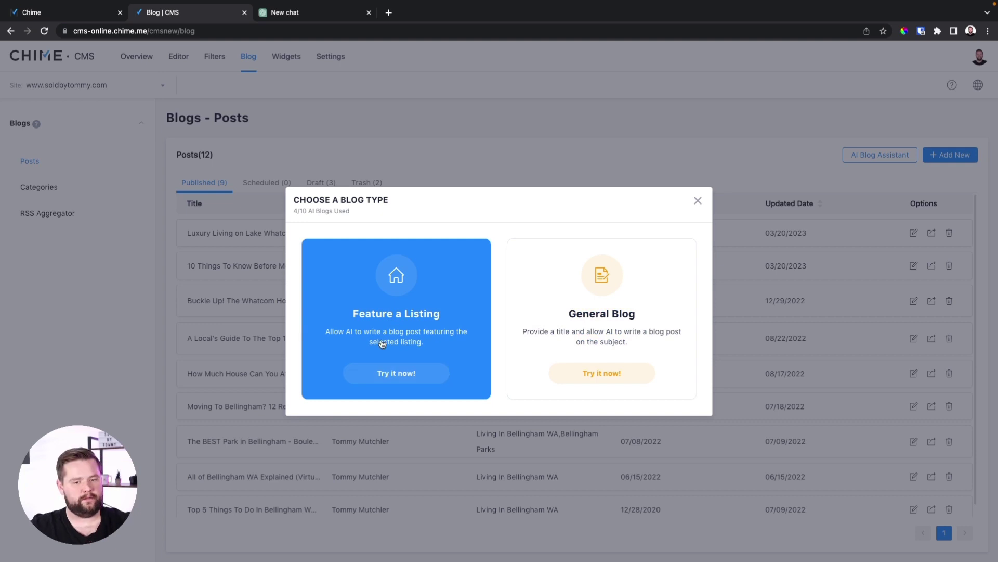
left_click(592, 360)
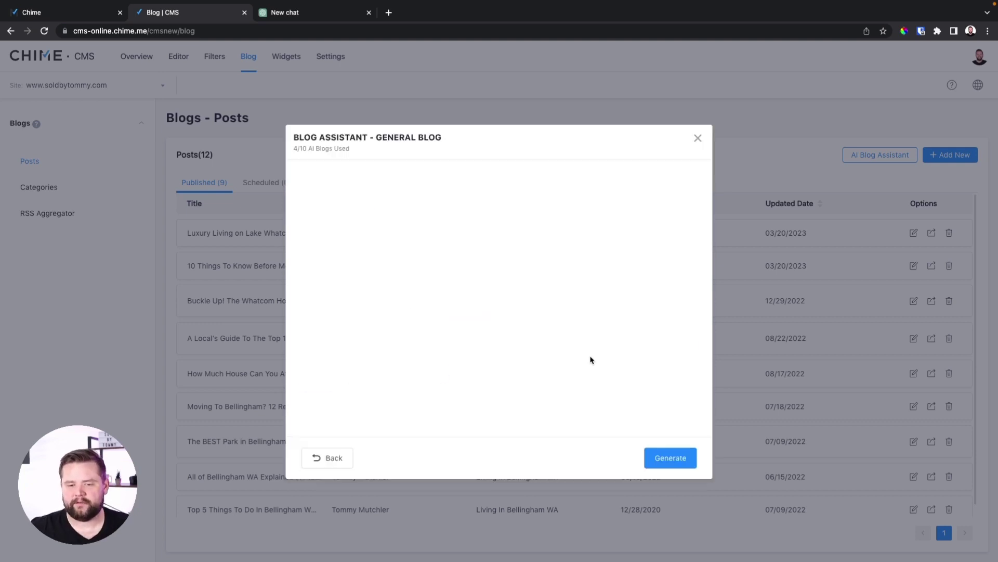
Title the blog "A Locals Guide On Living In Bellingham WA" and request lifestyle, things to do and places to eat as additional information
left_click(416, 211)
type("A Locals Guide On Living In Bellingham WA")
left_click(410, 274)
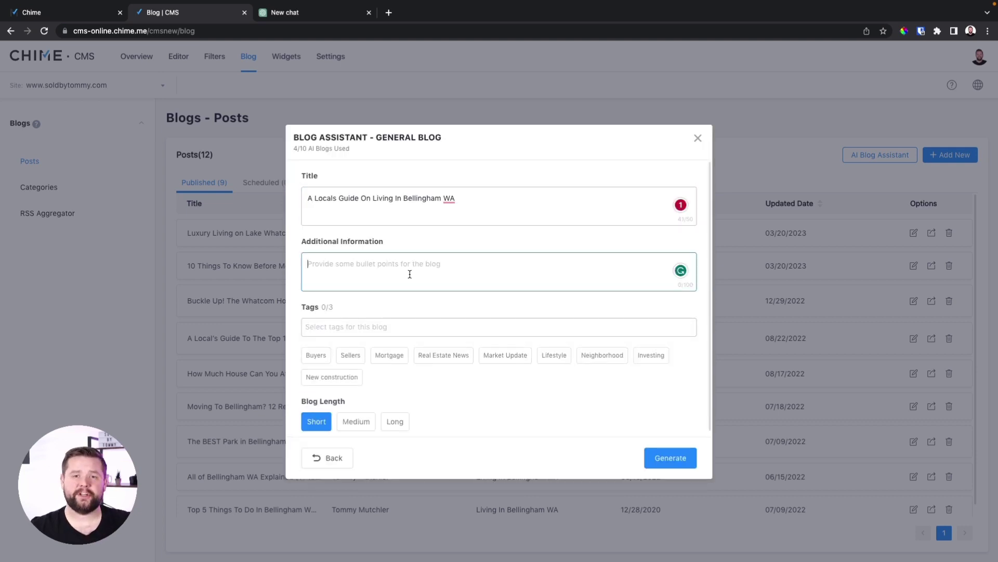
type("make it about what its like living in bellinham, include lifestyle, things to do, places to eat.")
Tag the blog Lifestyle, Neighborhood and "moving to bellingham", set its length to Long, and generate it
left_click(554, 355)
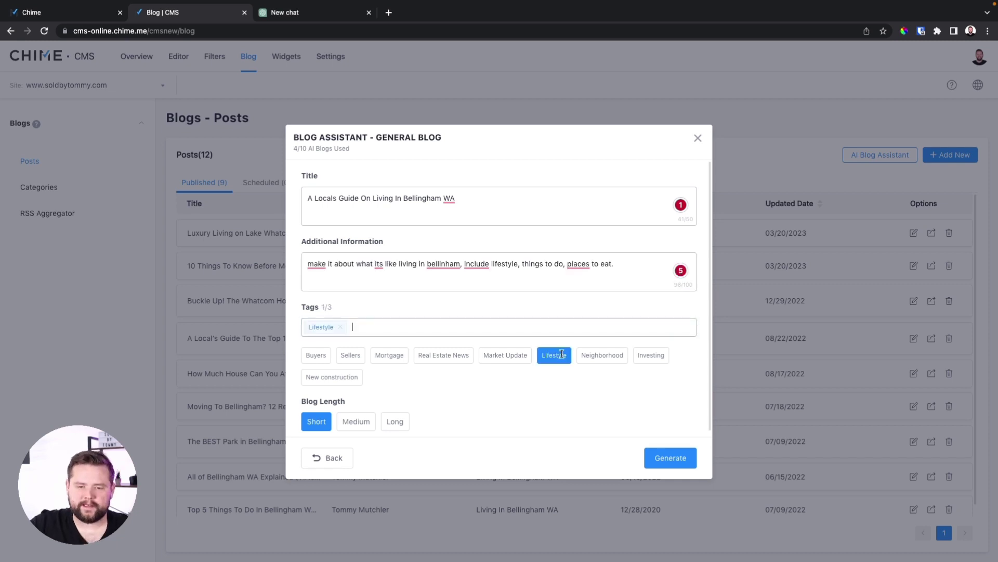
left_click(610, 355)
type("moving to bellingham")
key("Return")
left_click(395, 419)
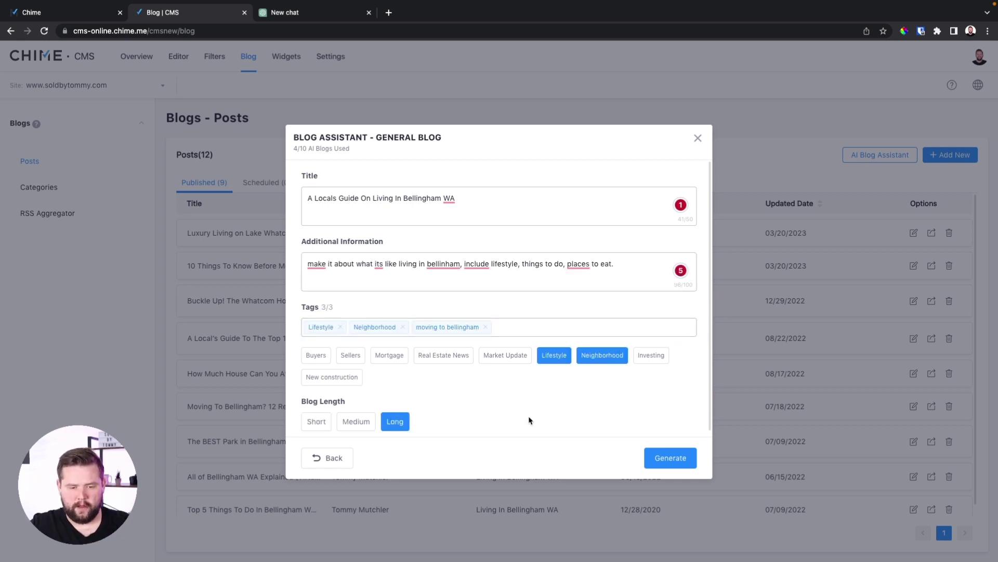
left_click(681, 458)
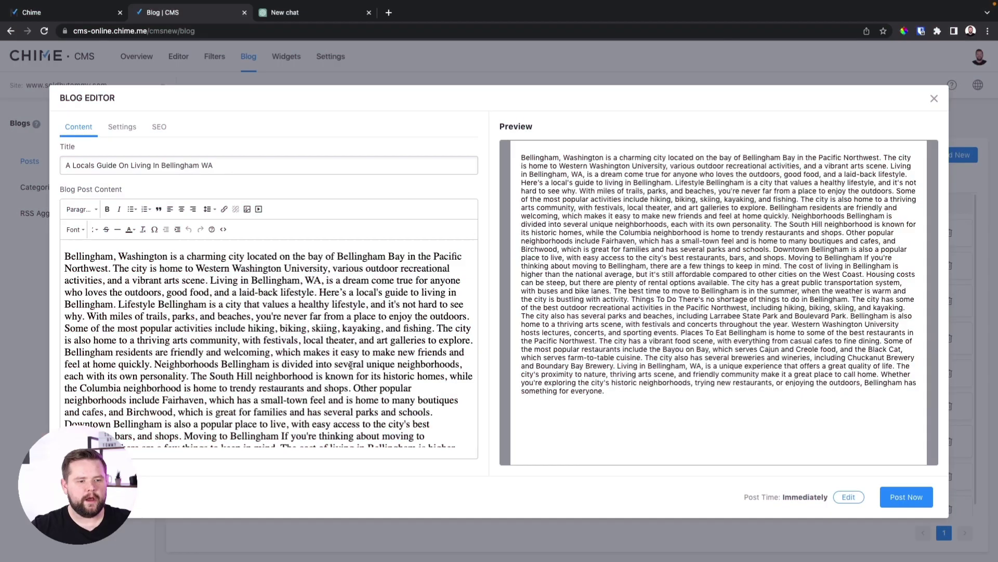
Copy the generated blog text into the ChatGPT prompt requesting a rewrite with headers, backlinks and the keyword "Bellingham WA", and submit it
scroll(350, 347, "down", 2)
scroll(349, 348, "down", 5)
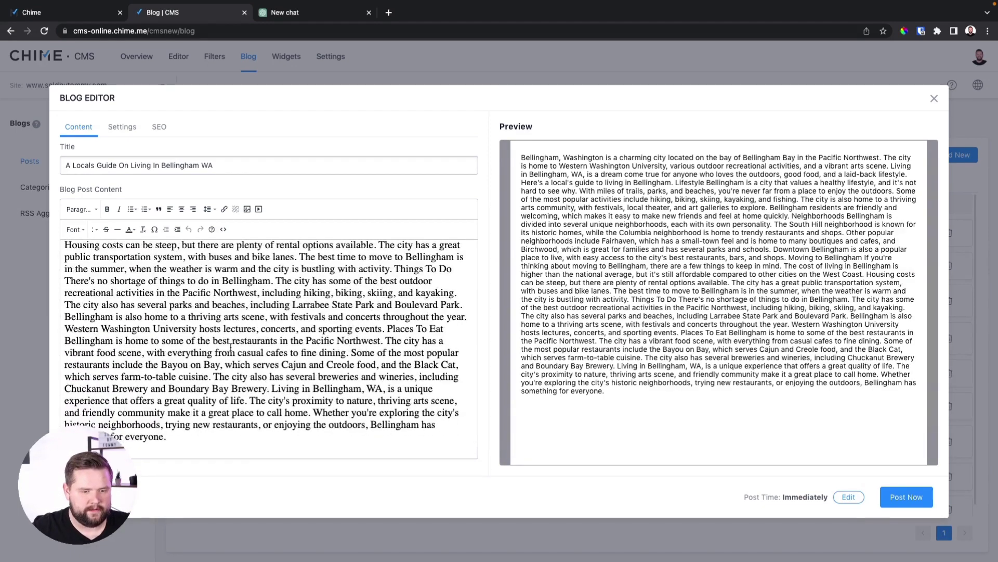
scroll(230, 347, "up", 5)
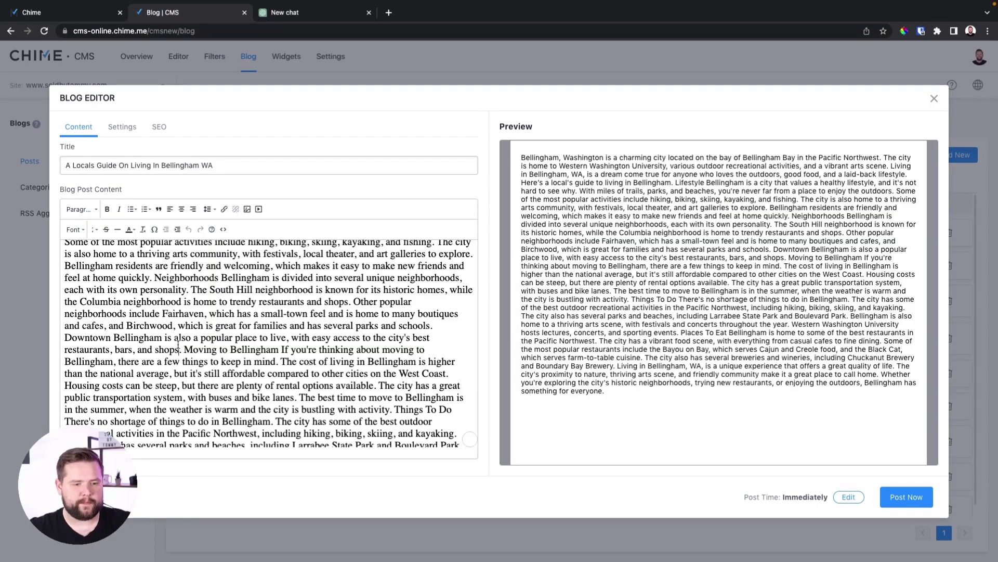
key("super+a")
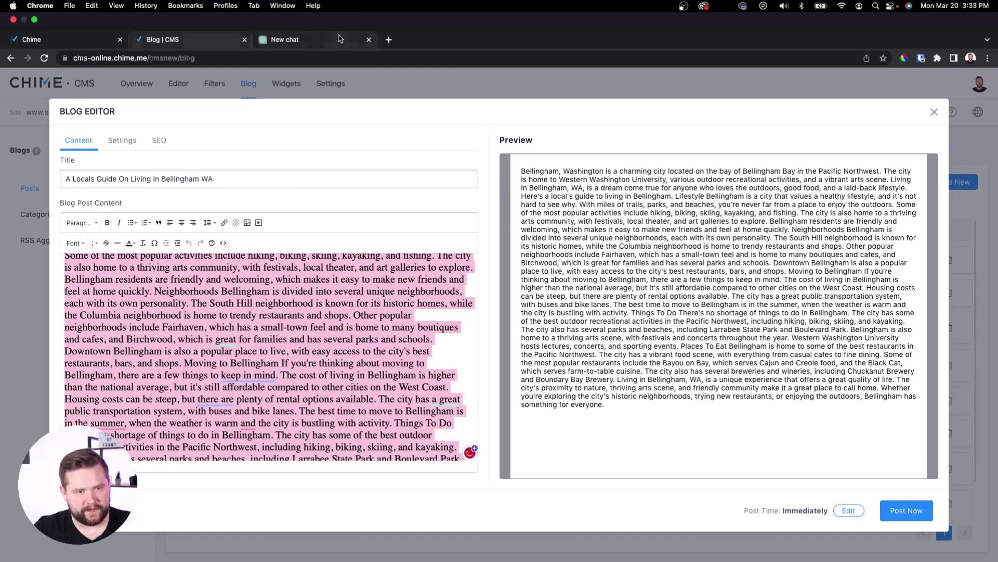
left_click(341, 11)
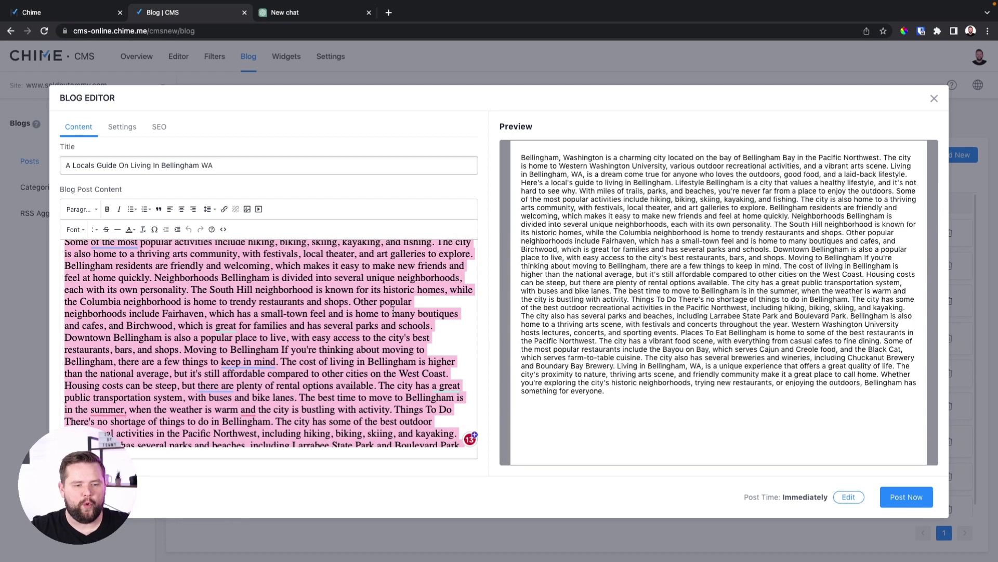
key("ctrl+Tab")
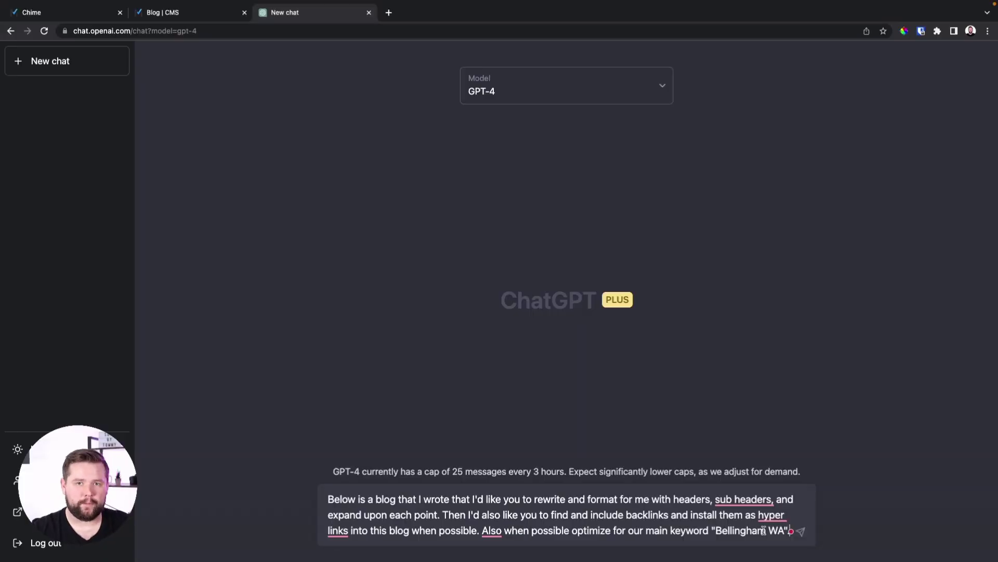
key("super+v")
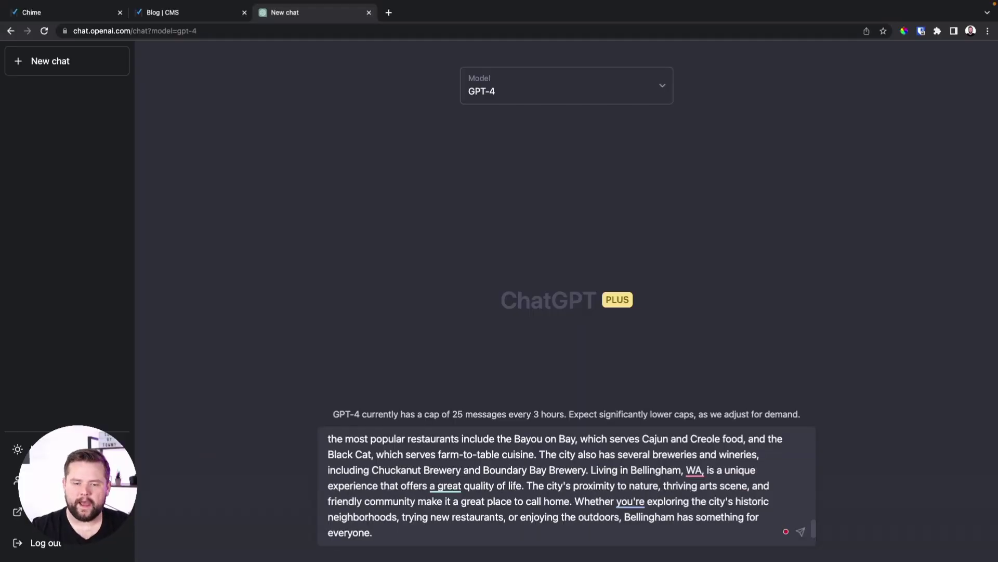
key("Return")
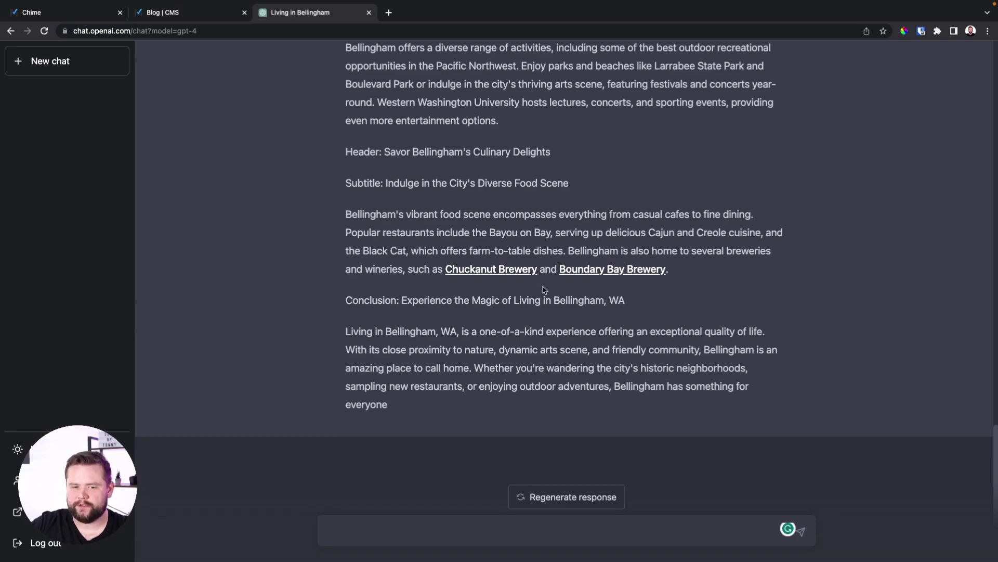
Copy ChatGPT's full rewritten article and replace the blog post content with it in the CMS blog editor
scroll(572, 291, "up", 15)
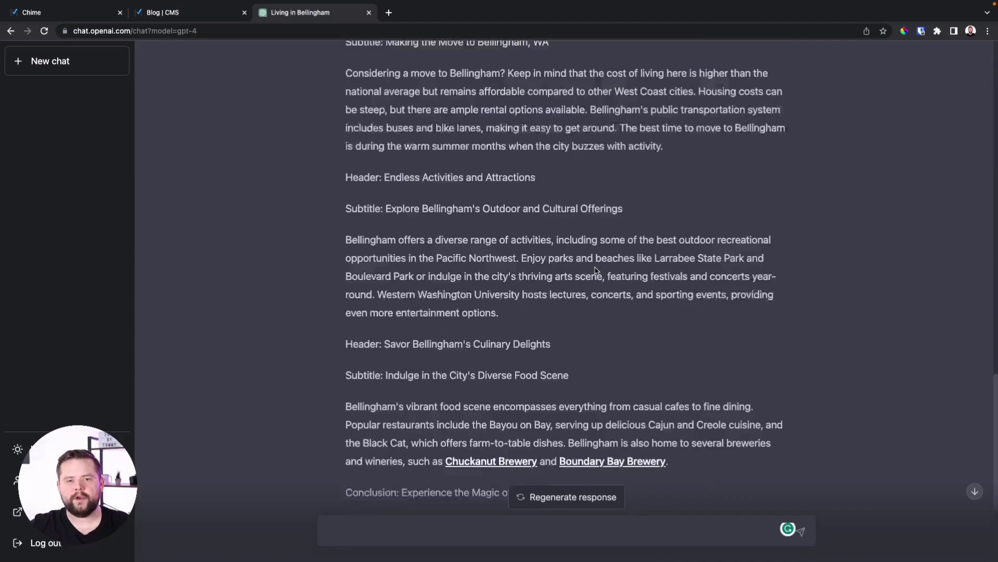
scroll(597, 270, "down", 15)
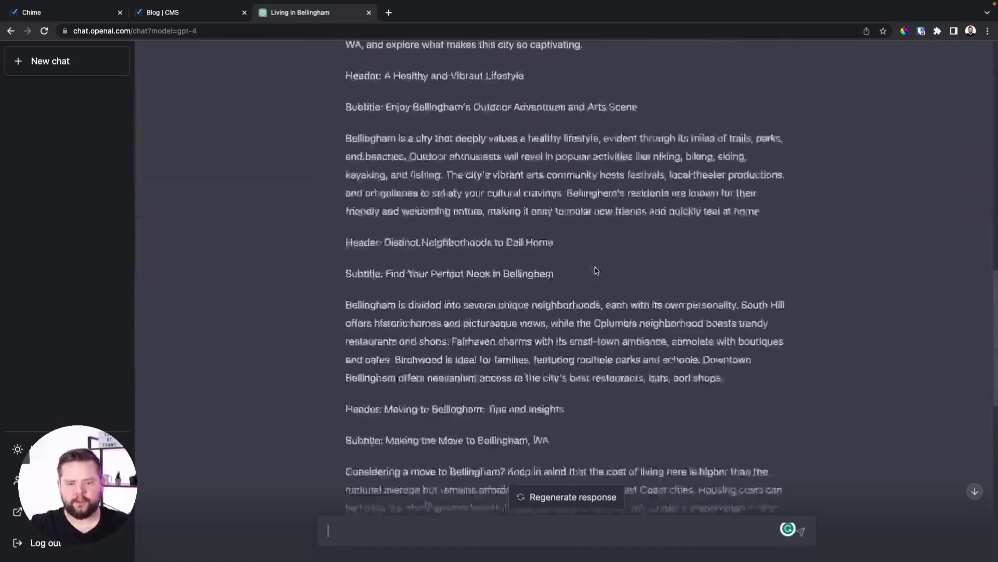
left_click_drag(408, 403, 328, 49)
key("ctrl+c")
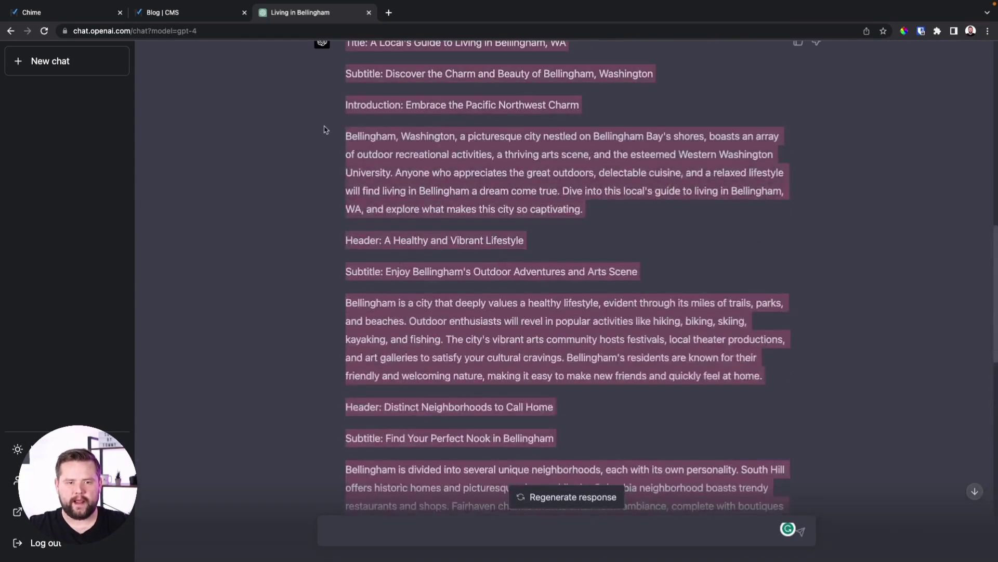
key("ctrl+shift+Tab")
key("ctrl+v")
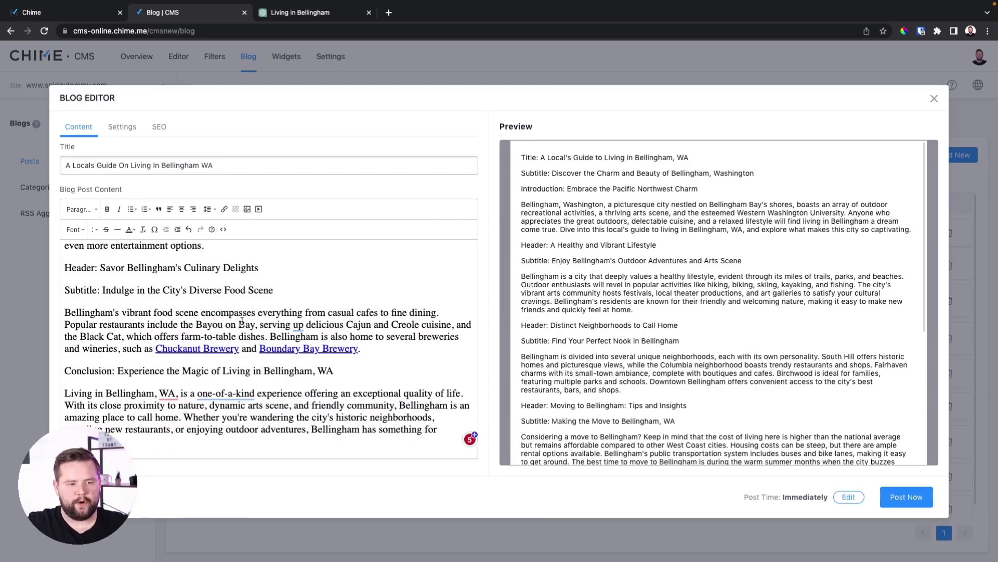
scroll(273, 253, "up", 10)
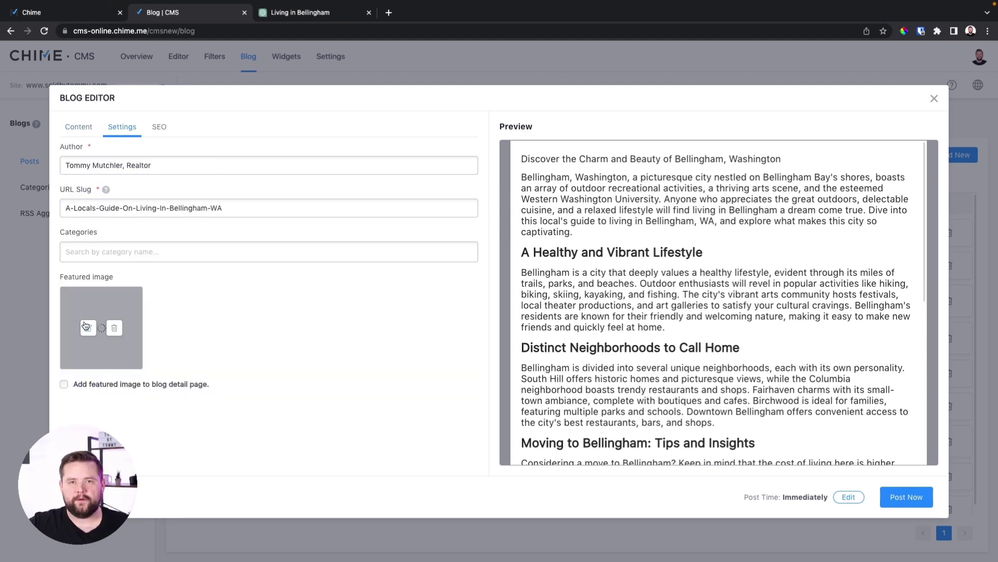
Choose a featured image and assign a category in the blog post's settings
left_click(87, 329)
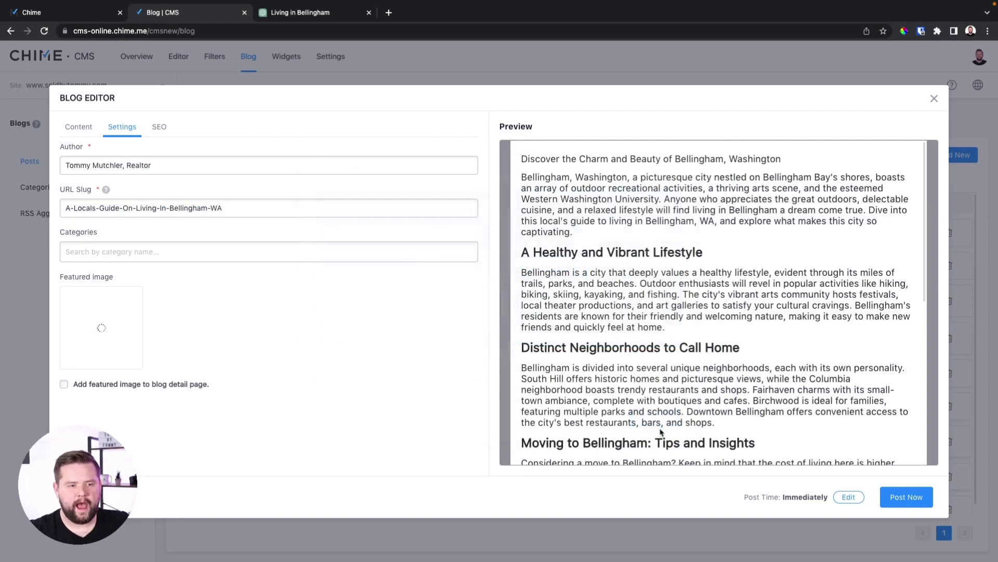
left_click(83, 252)
left_click(69, 326)
Ask ChatGPT for 500 characters worth of meta data keywords for this blog
left_click(159, 128)
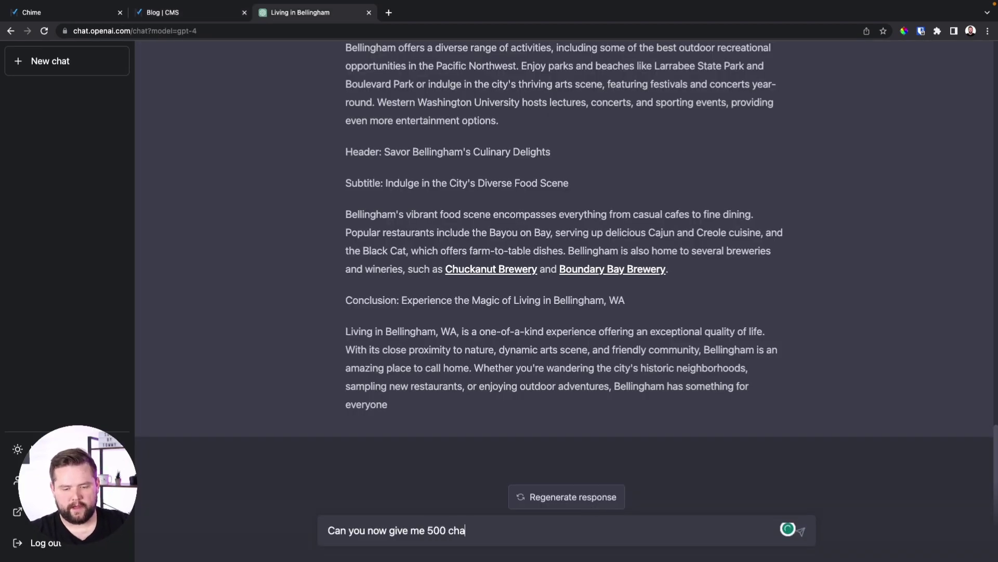
type("rs worth of meta data for this blog")
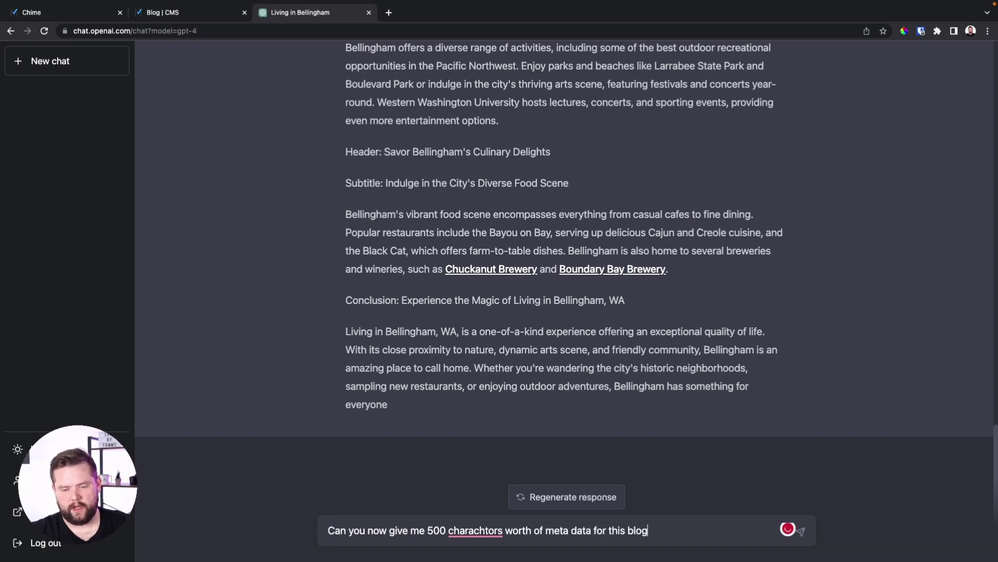
key("Return")
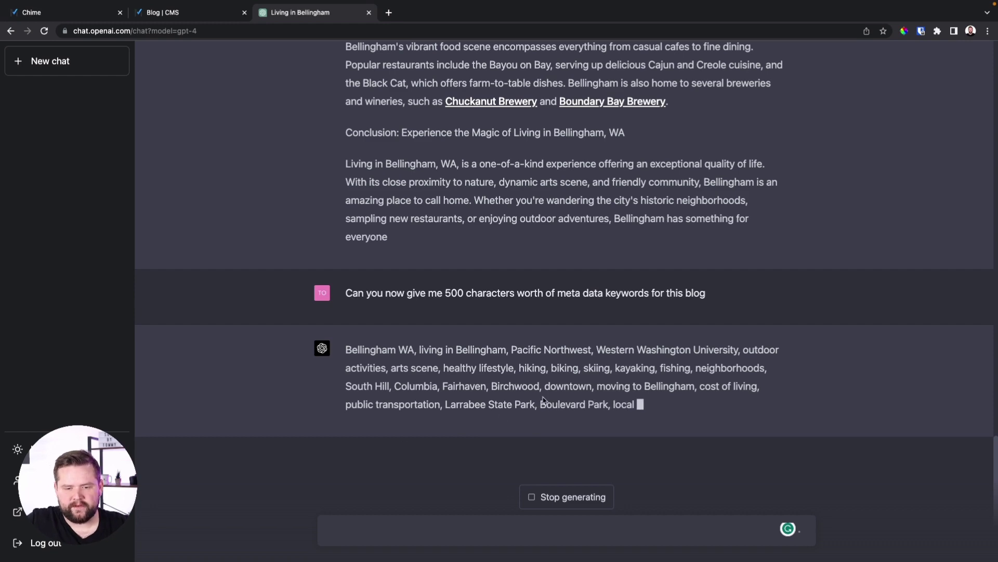
Copy the generated keywords from ChatGPT into the blog post's Meta Keywords
triple_click(559, 422)
key("super+c")
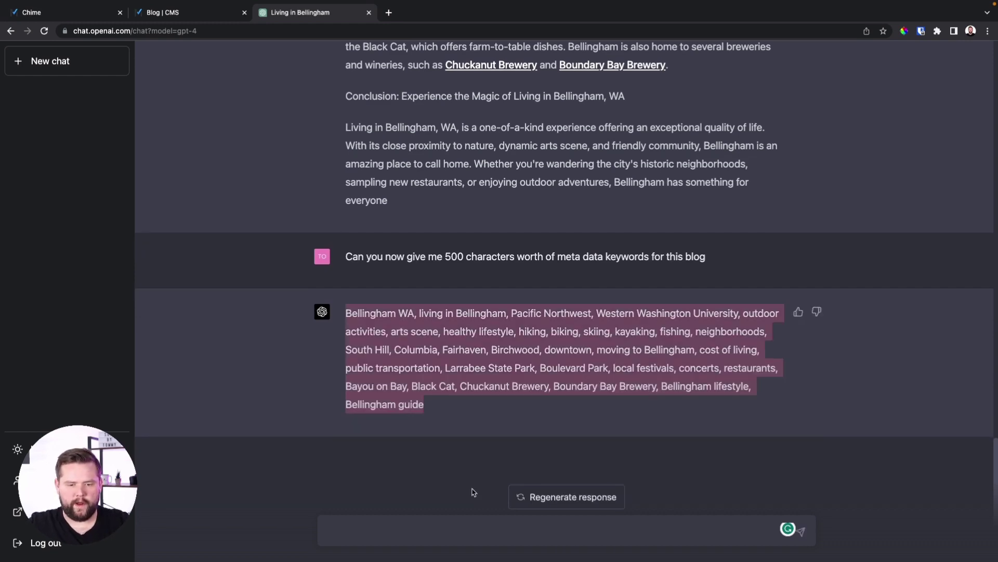
left_click(190, 9)
left_click(174, 261)
key("super+v")
Ask ChatGPT to write a meta description of this blog with a maximum of a thousand characters
key("ctrl+Tab")
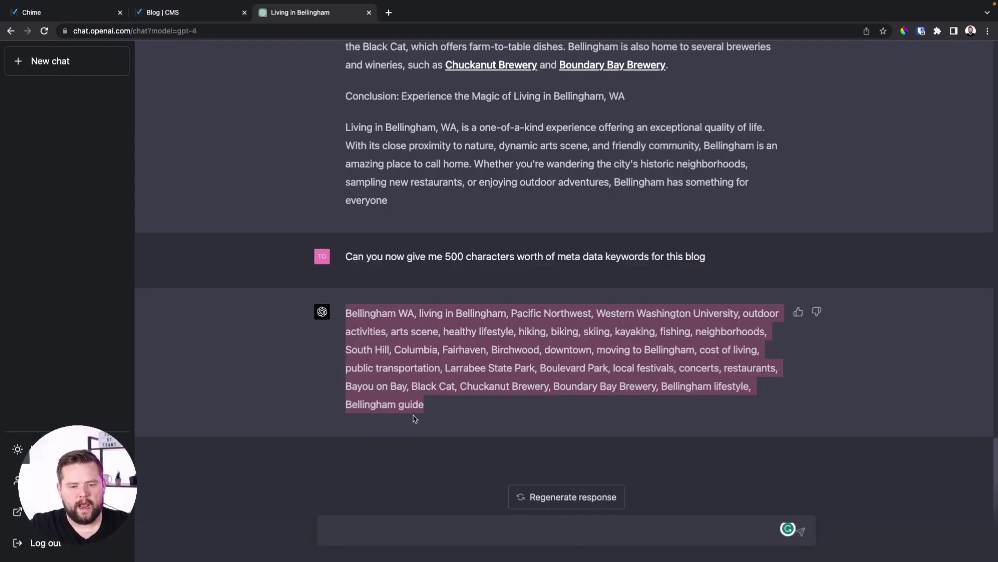
left_click(409, 523)
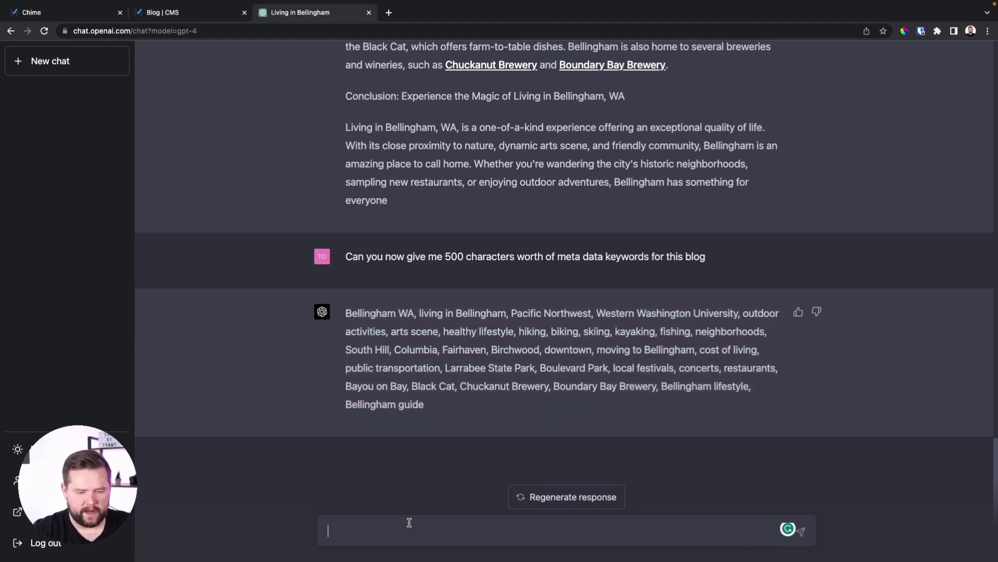
type("Now write me a thousand charactor max meta description of this blog")
key("Return")
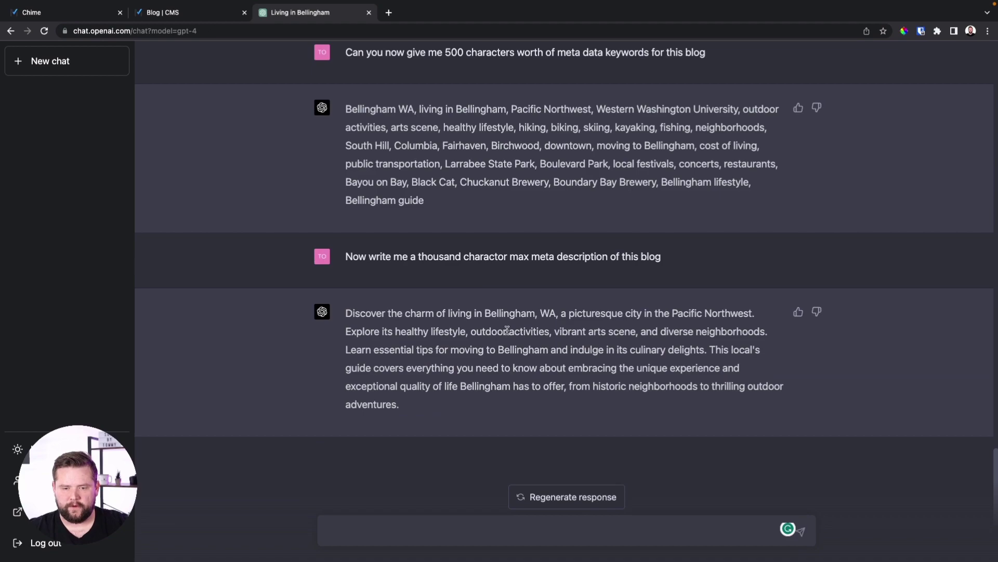
Copy ChatGPT's description into the post's Meta Description and remove the Company Name variable from the Meta Title
triple_click(513, 344)
key("ctrl+c")
left_click_drag(515, 346, 134, 331)
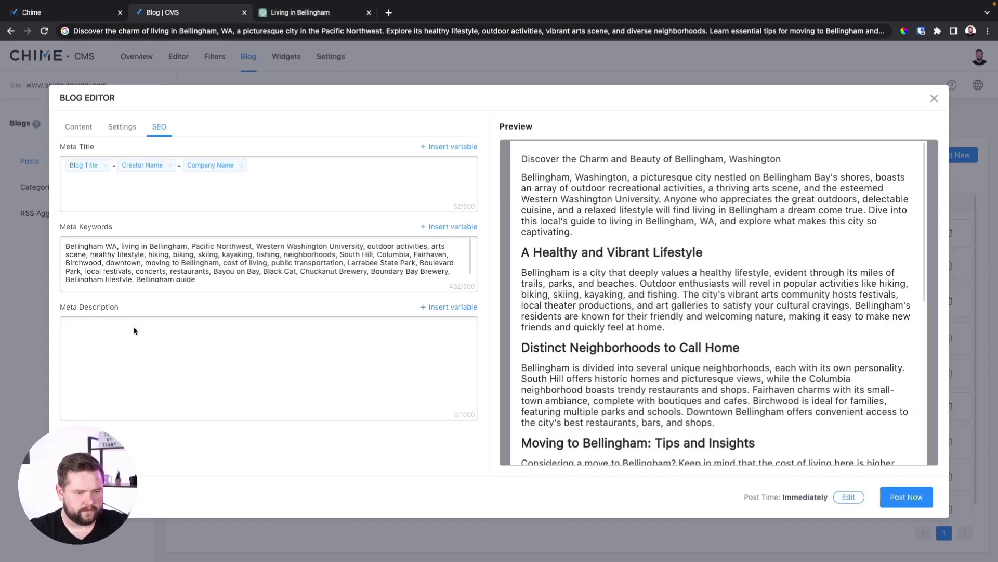
left_click(134, 331)
key("ctrl+v")
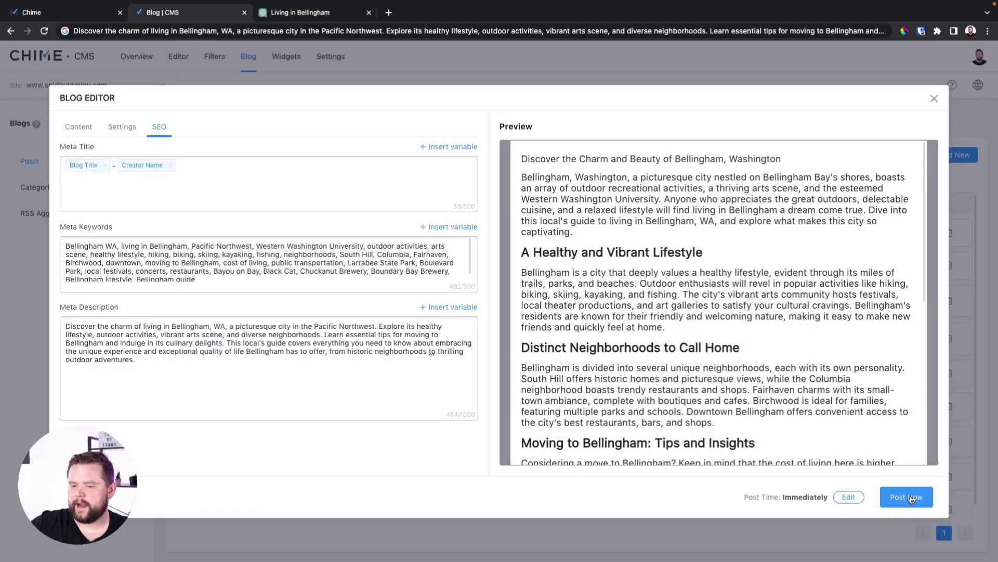
Publish the blog post immediately and open the live article on the website
left_click(910, 497)
left_click(248, 234)
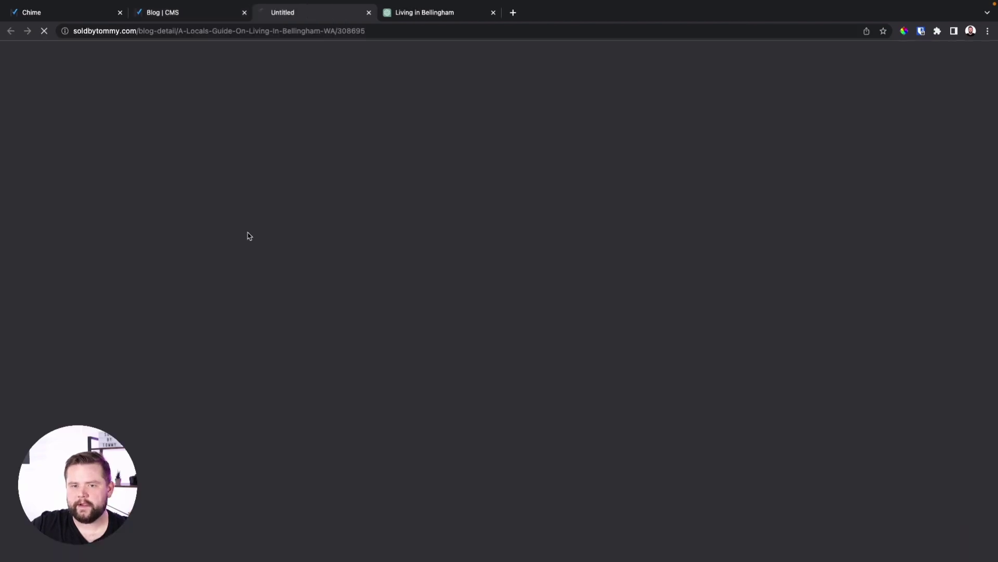
Review the published article's headings and text, and check the Boundary Bay Brewery link
scroll(575, 382, "down", 12)
scroll(486, 281, "up", 4)
scroll(485, 282, "down", 4)
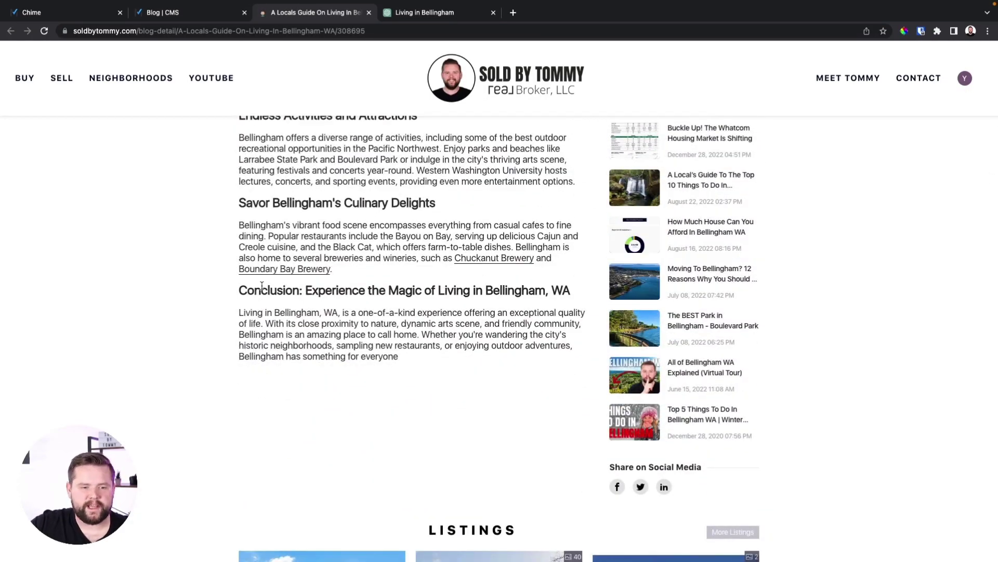
left_click(290, 274)
key("ctrl+shift+Tab")
scroll(271, 279, "up", 10)
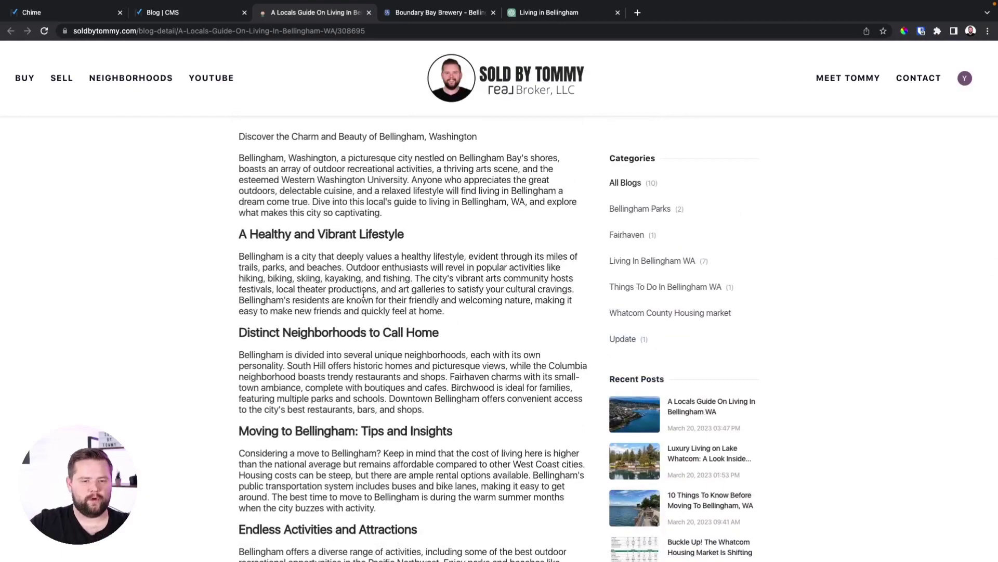
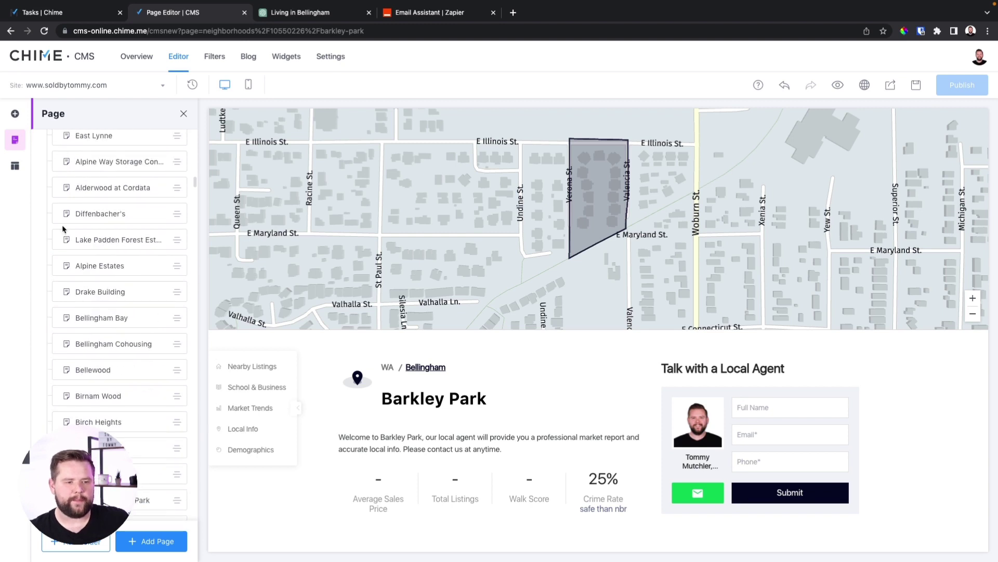
Open the Barkley neighborhood page in the CMS page editor
scroll(129, 254, "up", 5)
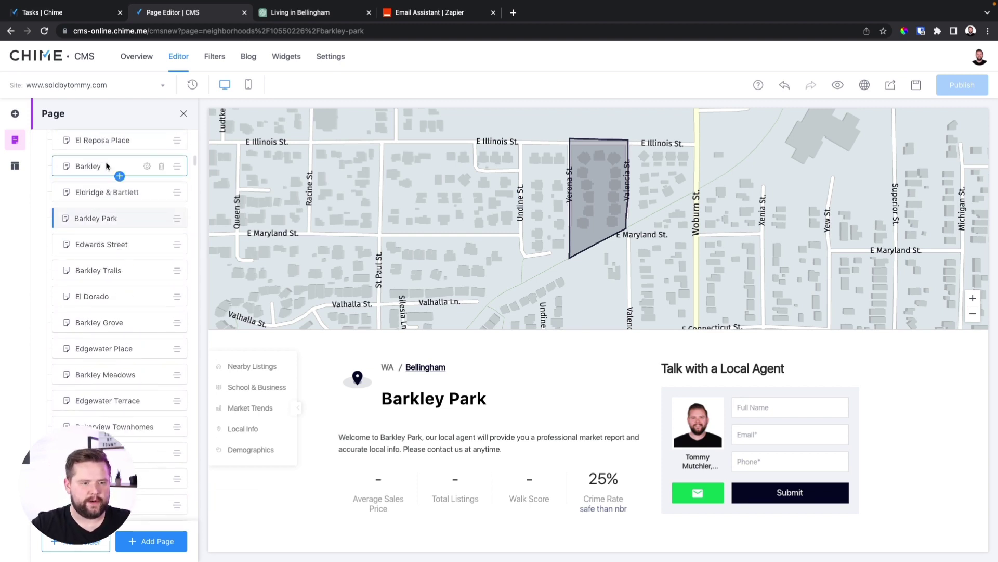
left_click(107, 166)
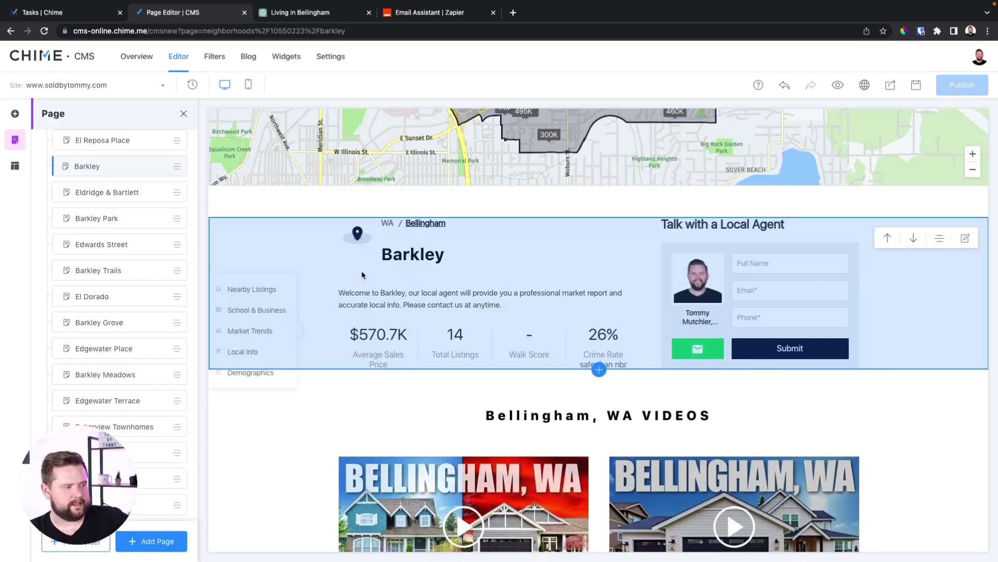
Open the Barkley info block for editing and ask ChatGPT for an SEO description of its amenities and appeal, with keywords "Barkley neighborhood" and "Bellingham WA"
left_click(962, 238)
key("ctrl+Tab")
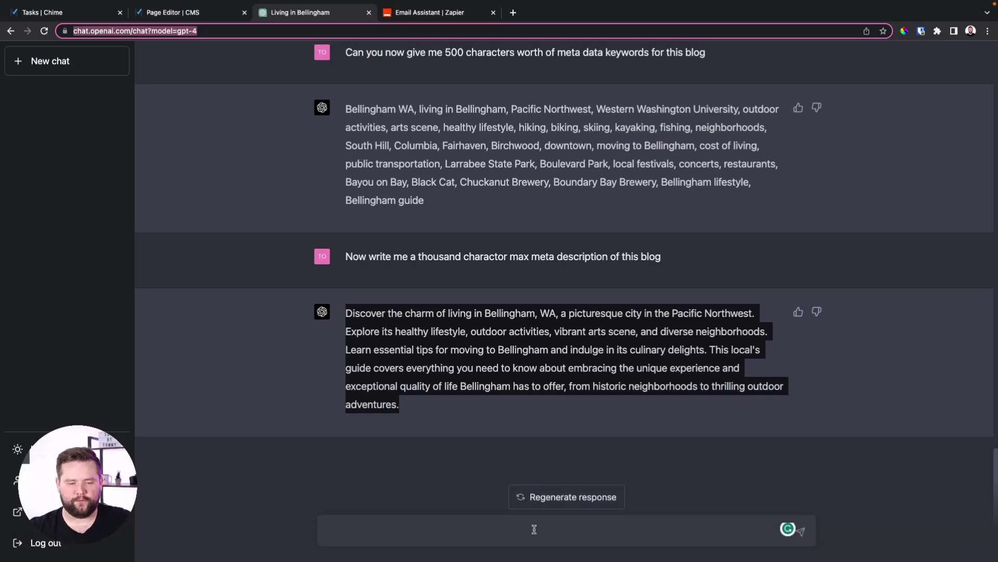
left_click(534, 529)
type("Can you write me a")
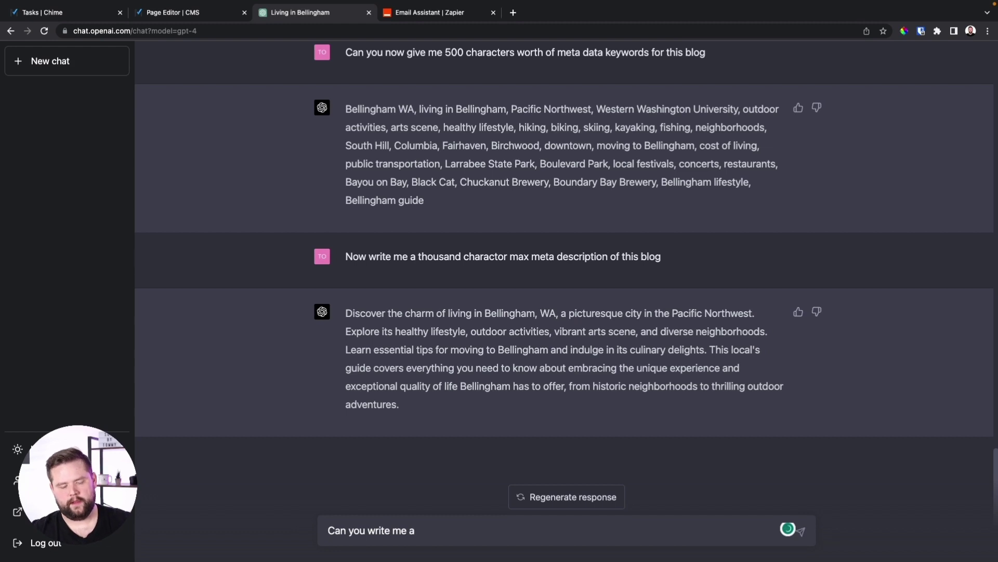
type("description on the Barkley neighborhood highlighting some of its amazing amenities and why people might want to move there.")
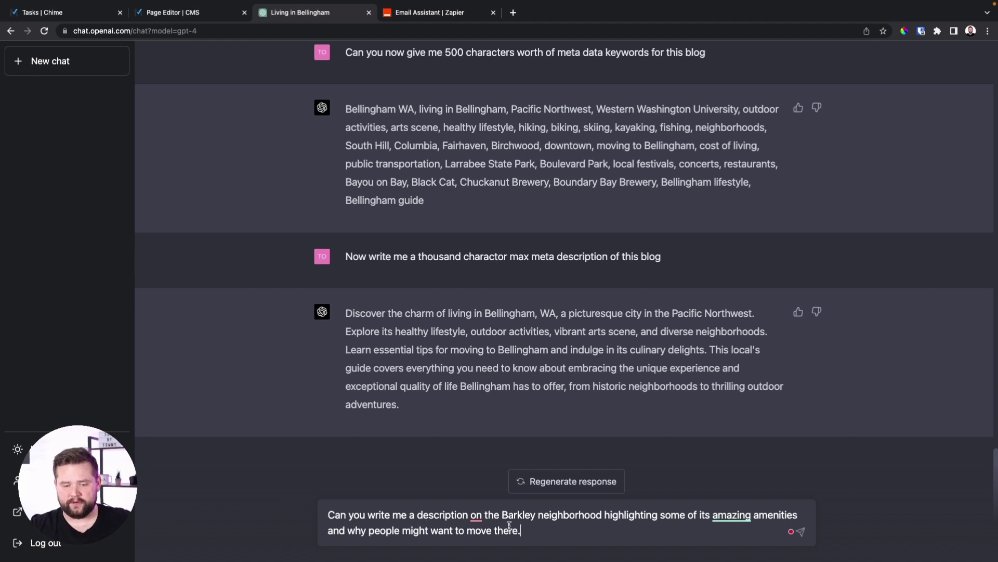
type("Remember, the purpose of t")
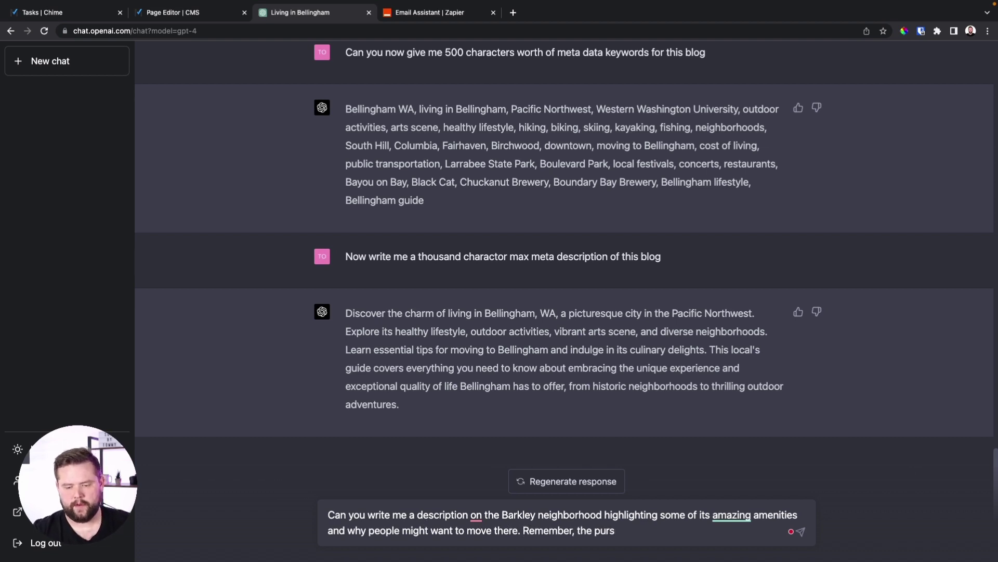
type("his description is to optimize for SEO with our keywords being \"Barkley neighborhood\" and \"Bellingham WA\".")
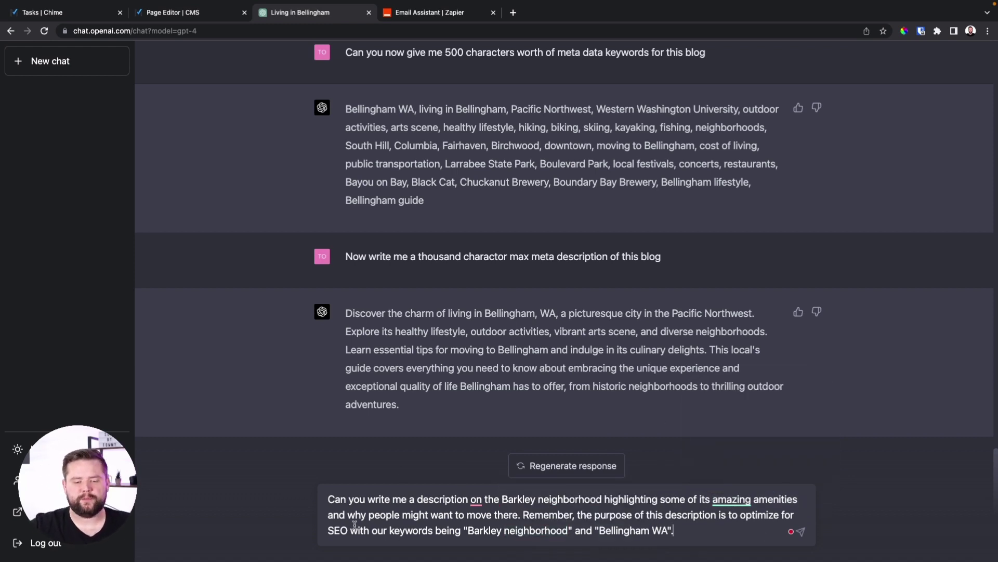
key("Return")
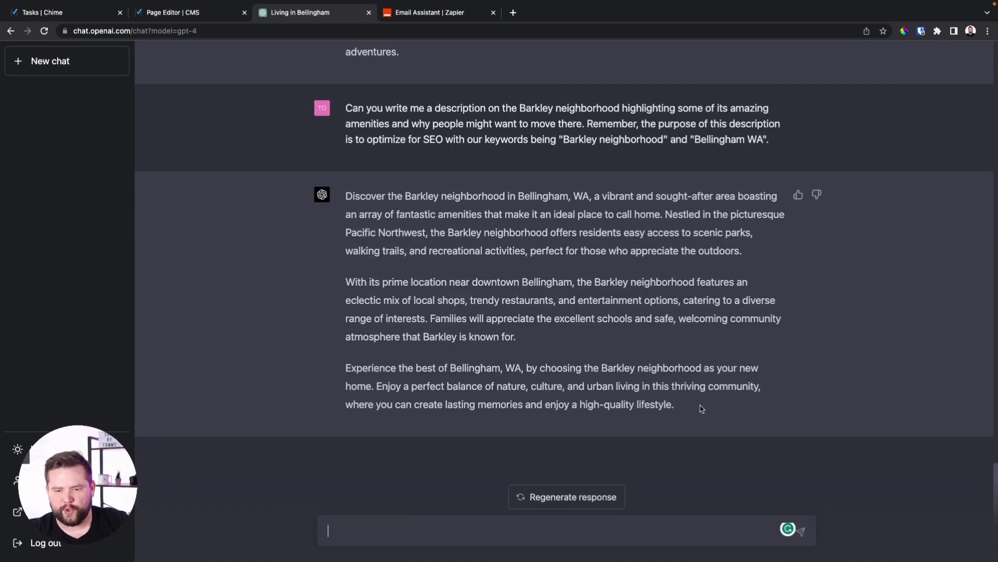
Copy ChatGPT's full Barkley neighborhood text into the Basic info block's Description in the Chime page editor and publish the page
left_click_drag(701, 409, 326, 92)
left_click(199, 22)
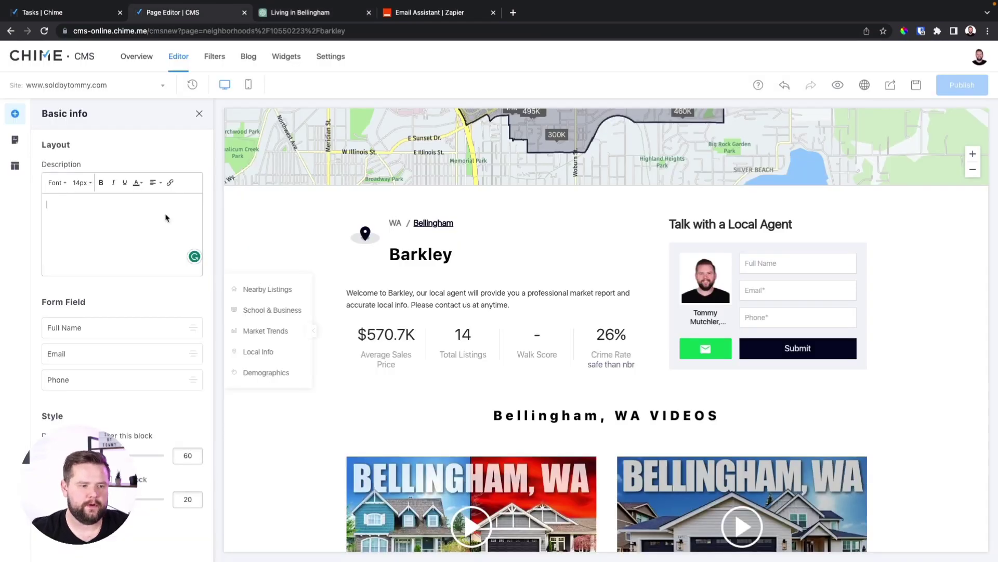
key("ctrl+v")
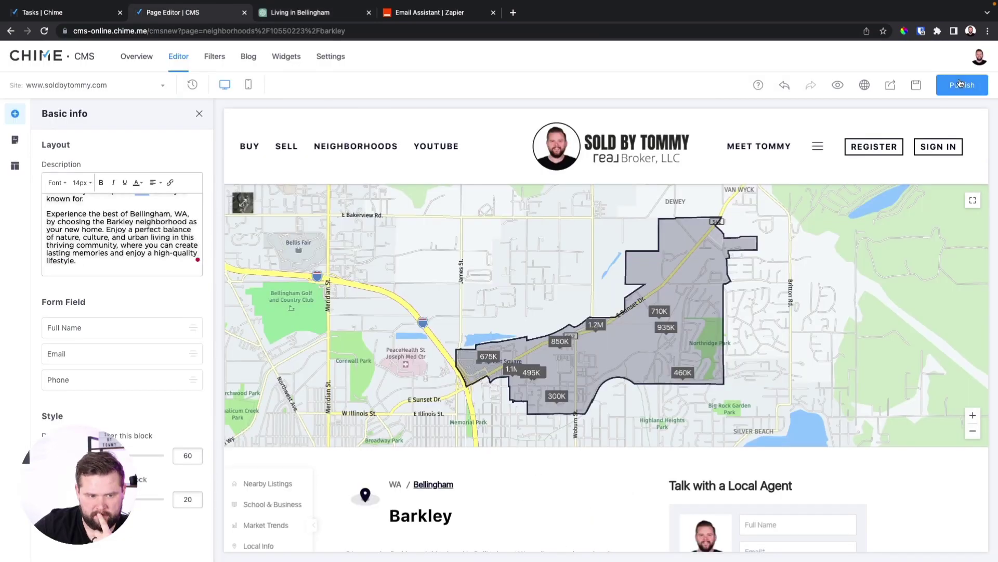
left_click(961, 85)
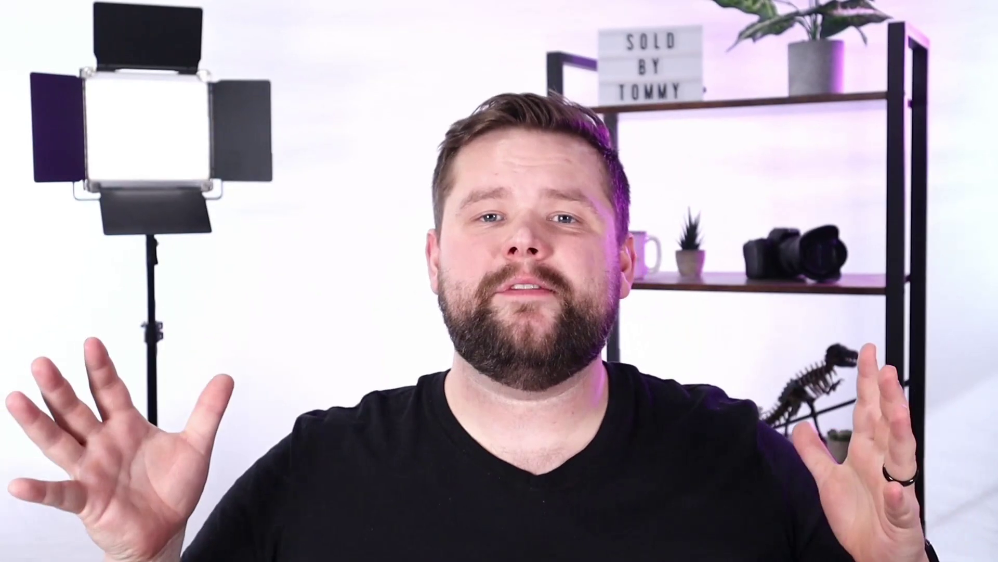